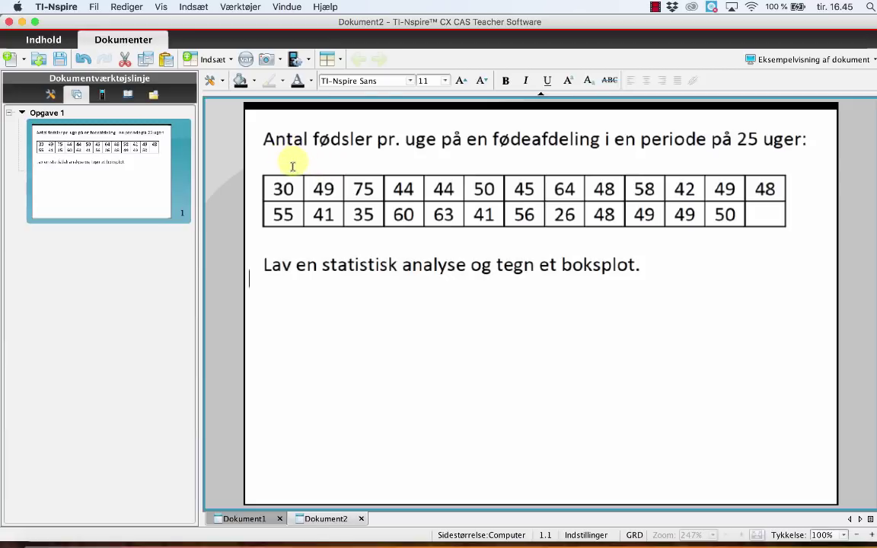
# Insert a Lister og Regneark page and name its column A antal_fødsler
pyautogui.click(213, 60)
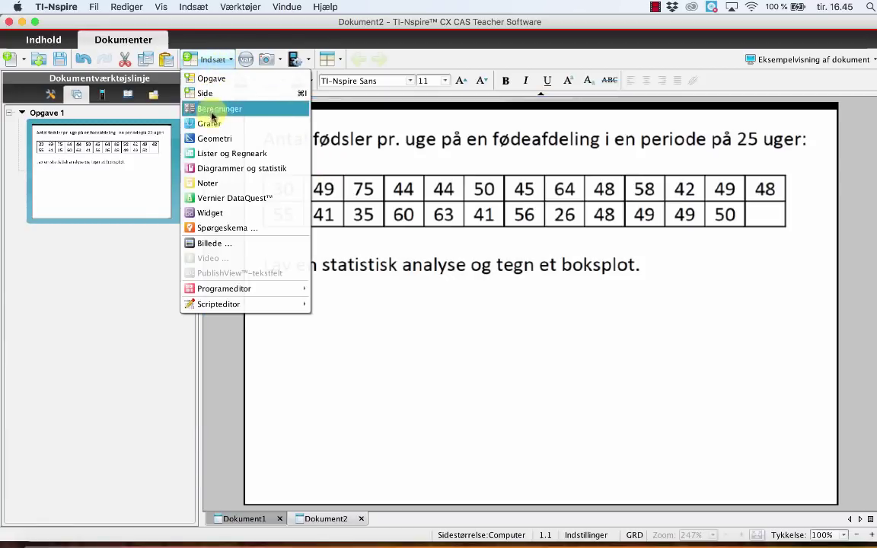
pyautogui.click(267, 154)
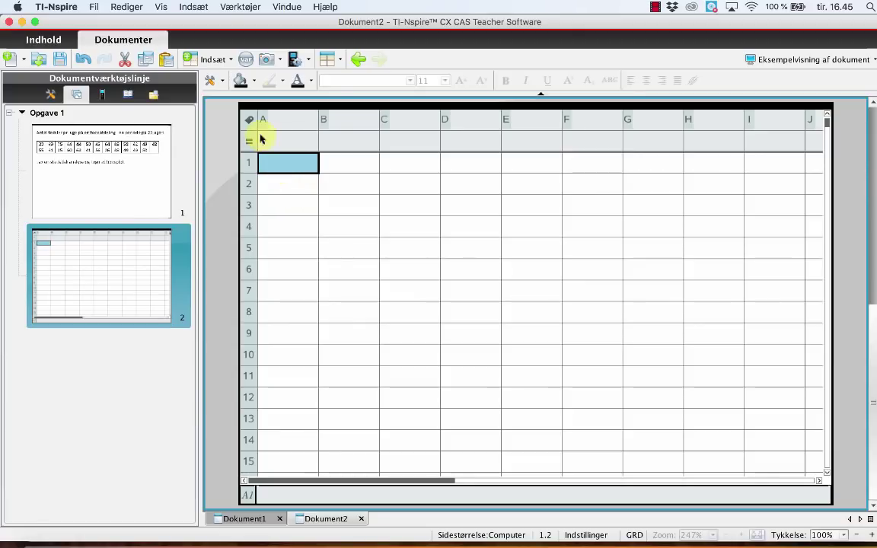
pyautogui.click(283, 122)
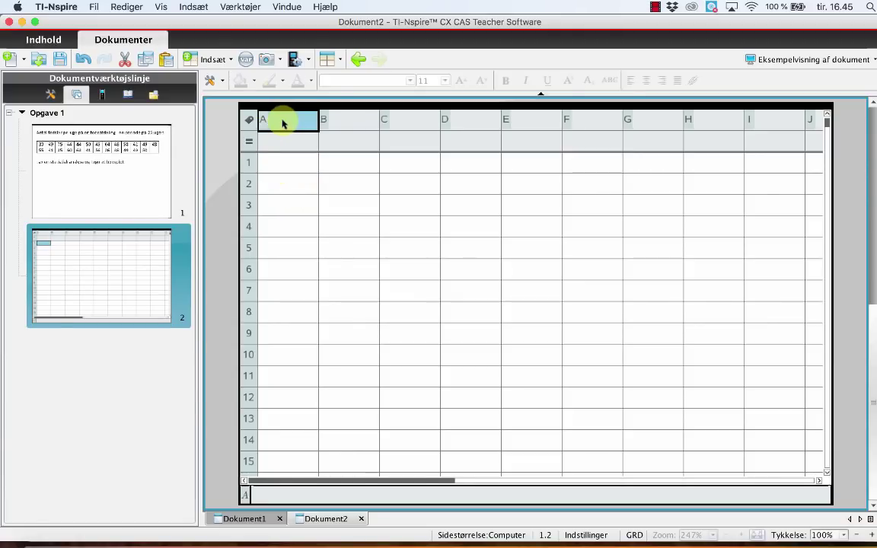
pyautogui.write('an')
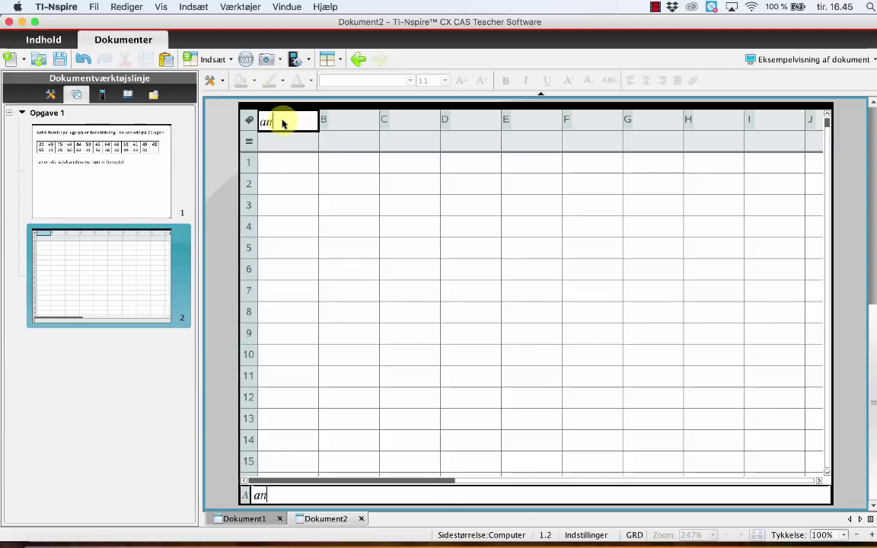
pyautogui.write('tal_')
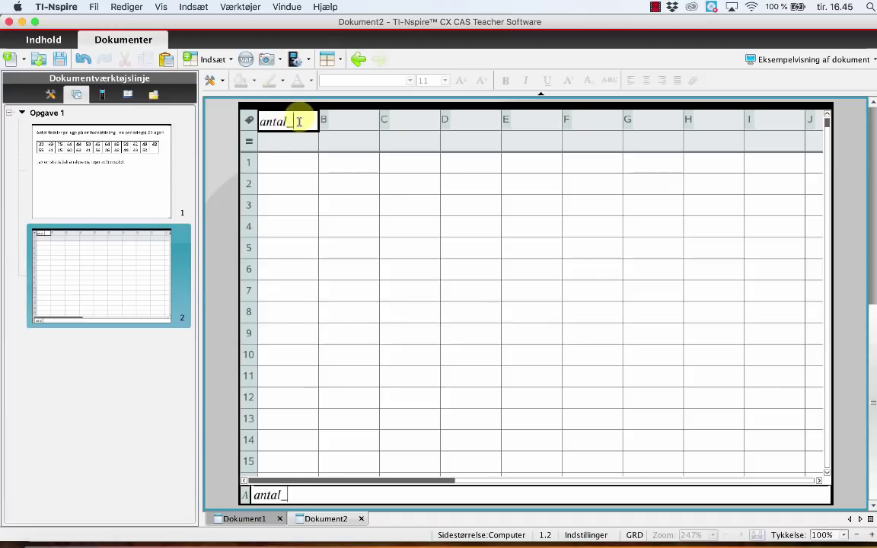
pyautogui.write('ødsler')
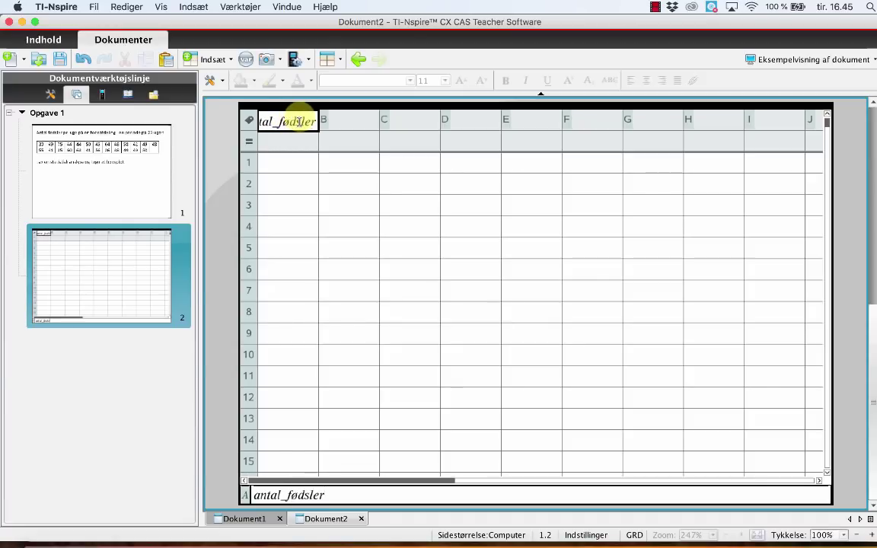
pyautogui.press('Return')
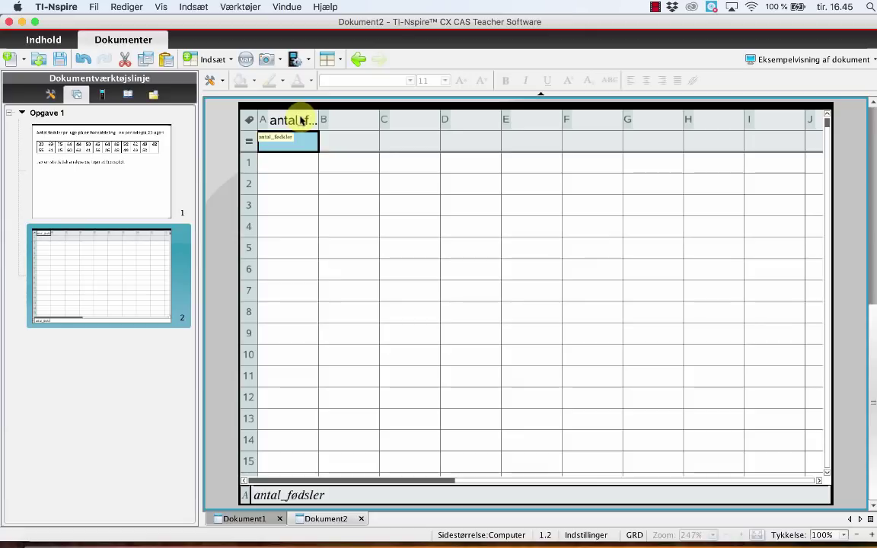
# Widen column A to fit its name and fill it from row 1 with the 25 birth counts from page 1, beginning 30, 49, 75
pyautogui.moveTo(319, 121); pyautogui.dragTo(354, 121)
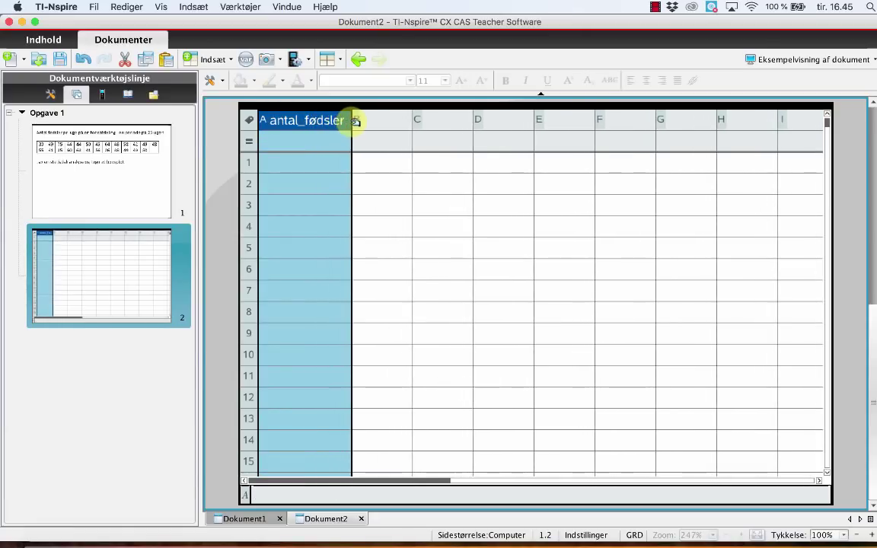
pyautogui.click(303, 163)
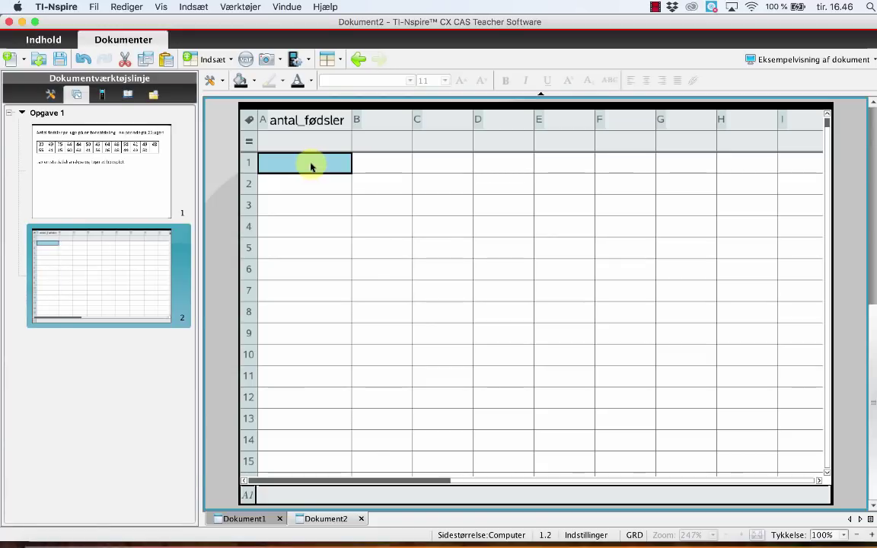
pyautogui.write('30')
pyautogui.press('Return')
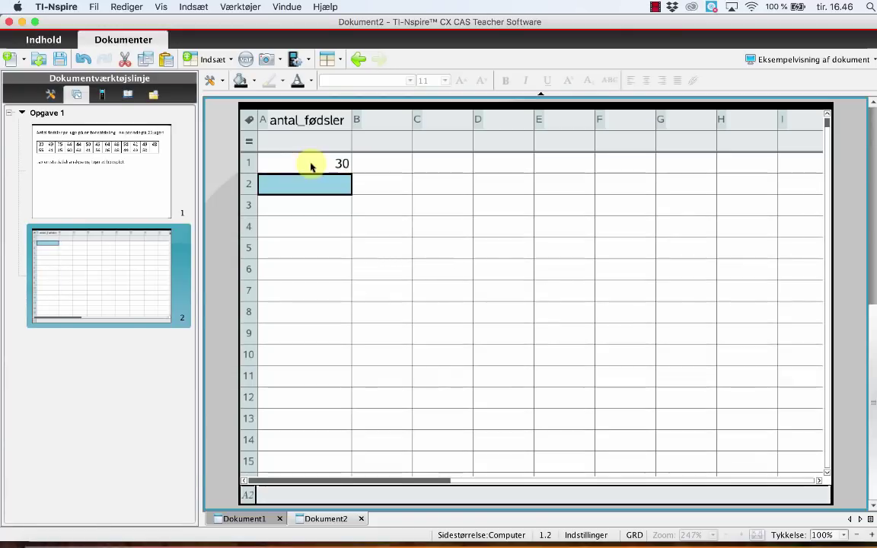
pyautogui.write('49')
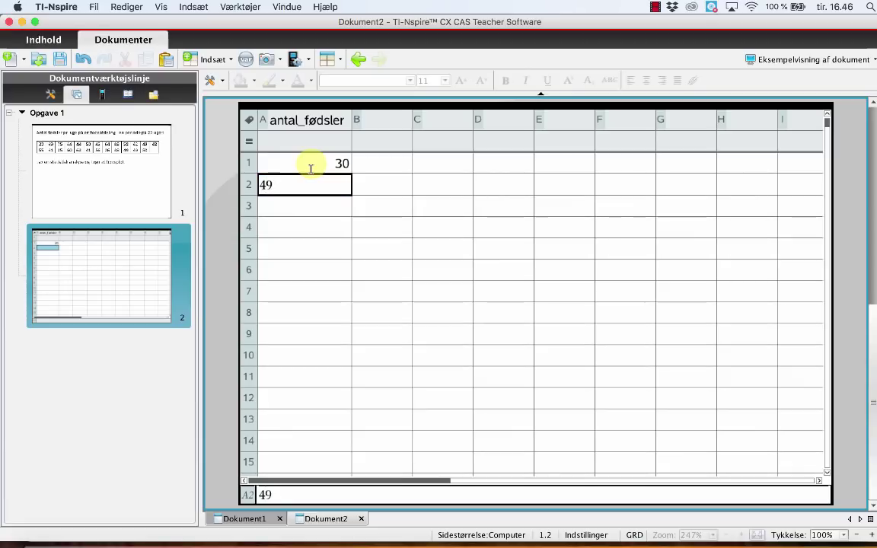
pyautogui.press('Return')
pyautogui.write('75')
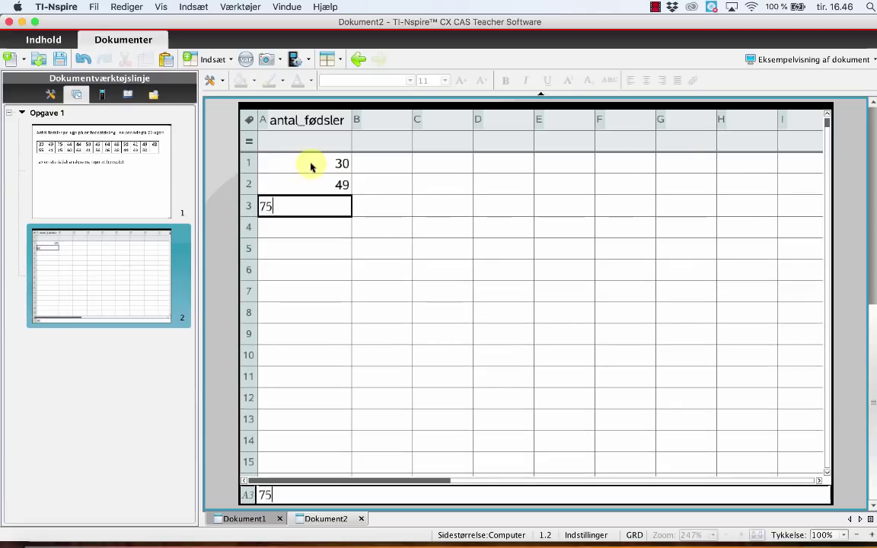
pyautogui.press('Return')
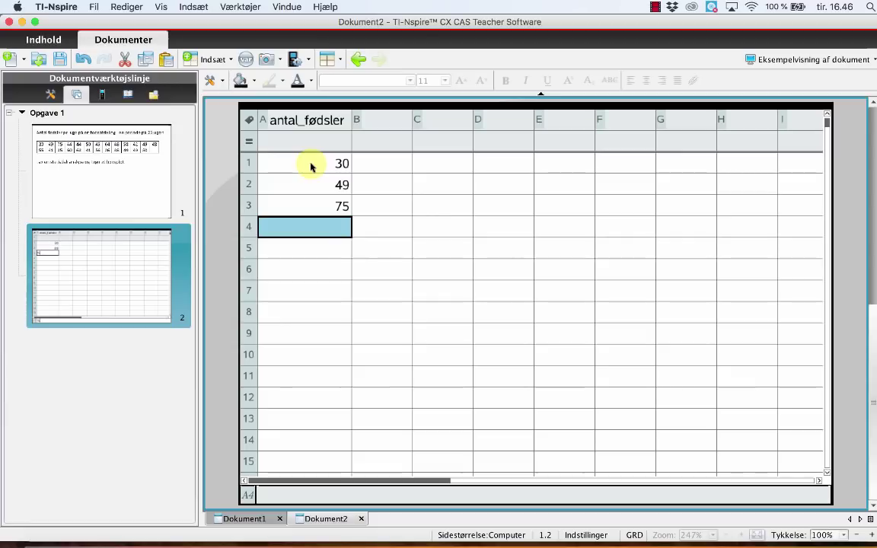
pyautogui.press('super+v')
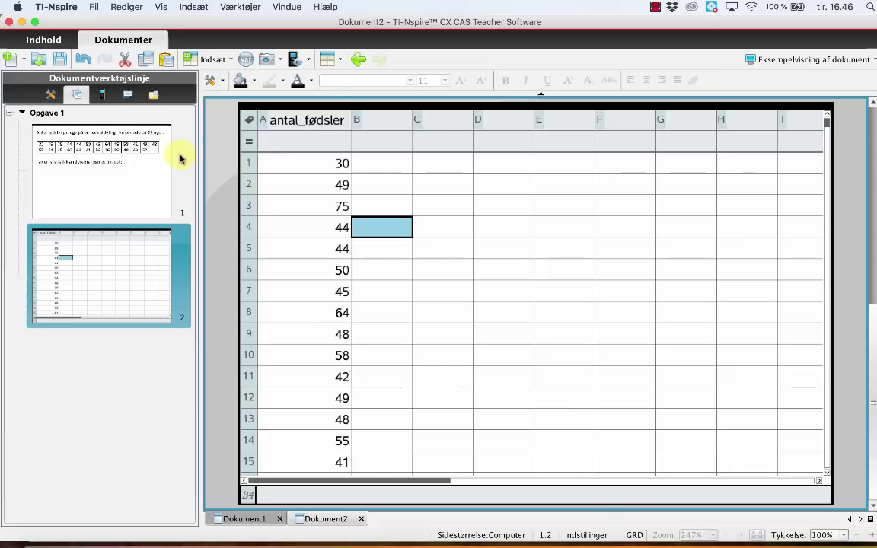
# Calculate one-variable statistics for the single list antal_fødsler with frequency 1 and results starting in column C, and widen column D
pyautogui.click(48, 95)
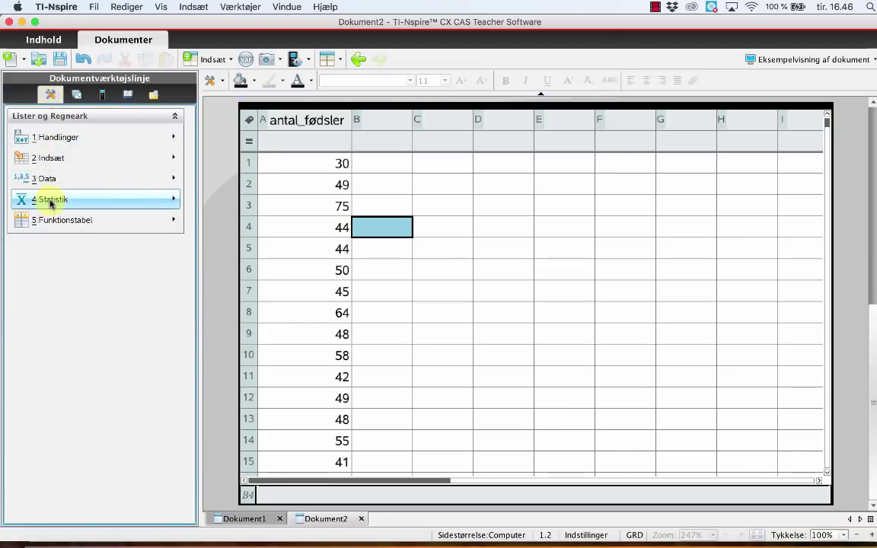
pyautogui.moveTo(52, 200)
pyautogui.click(231, 202)
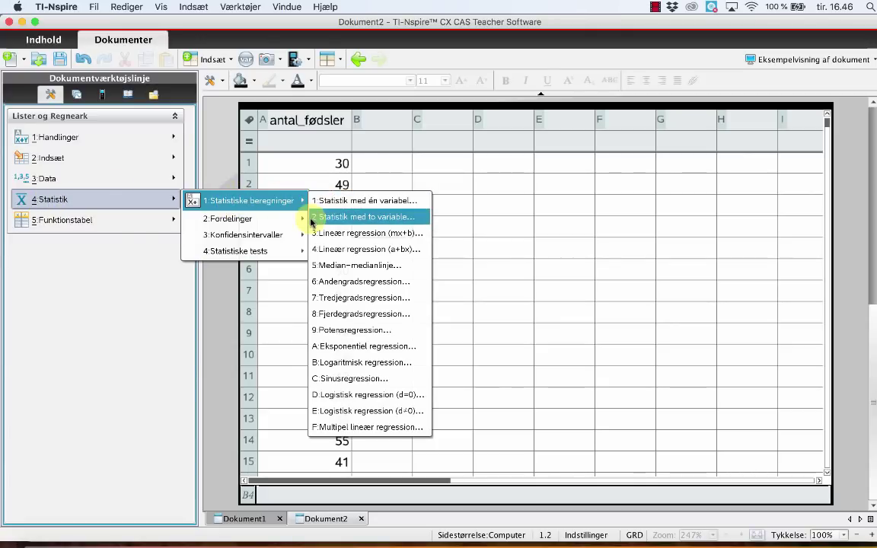
pyautogui.click(408, 201)
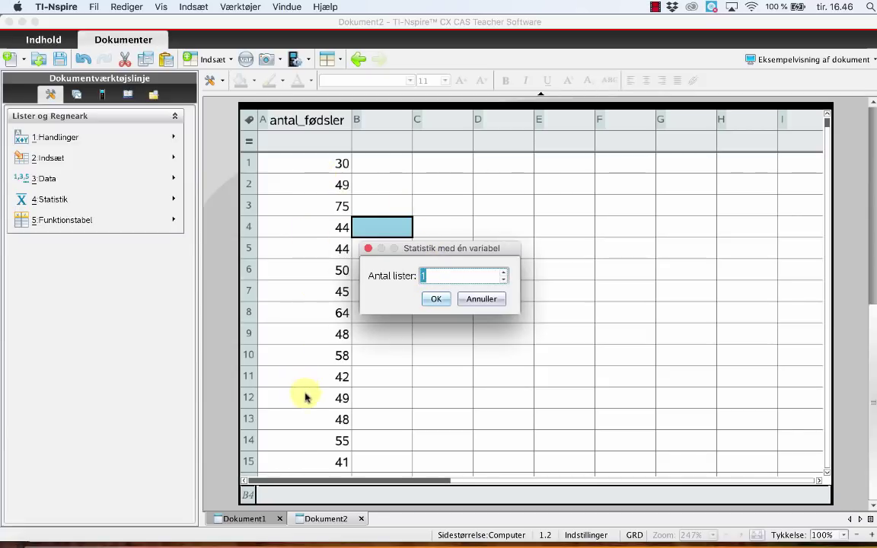
pyautogui.click(437, 299)
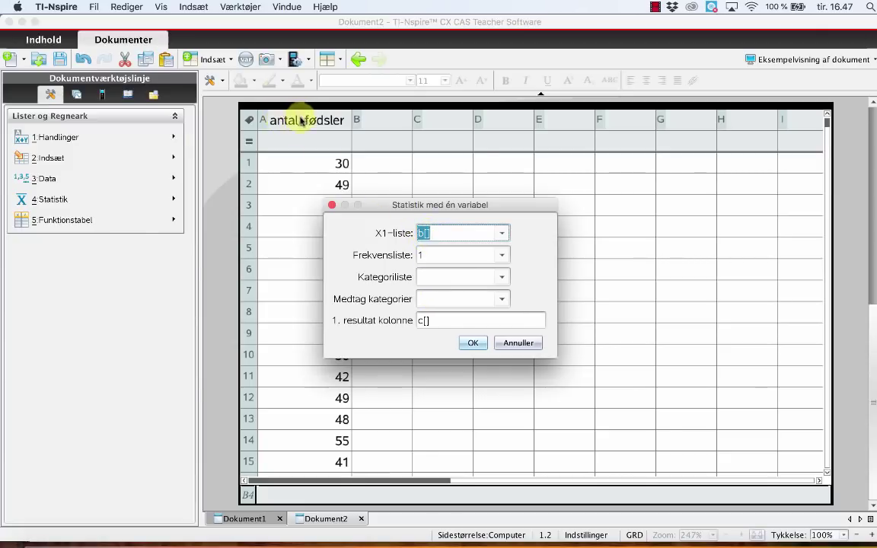
pyautogui.click(503, 236)
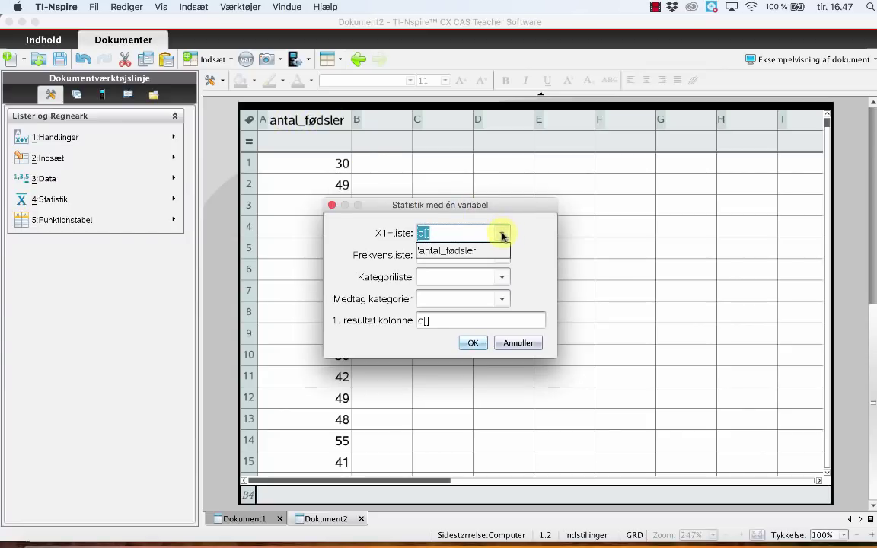
pyautogui.click(467, 252)
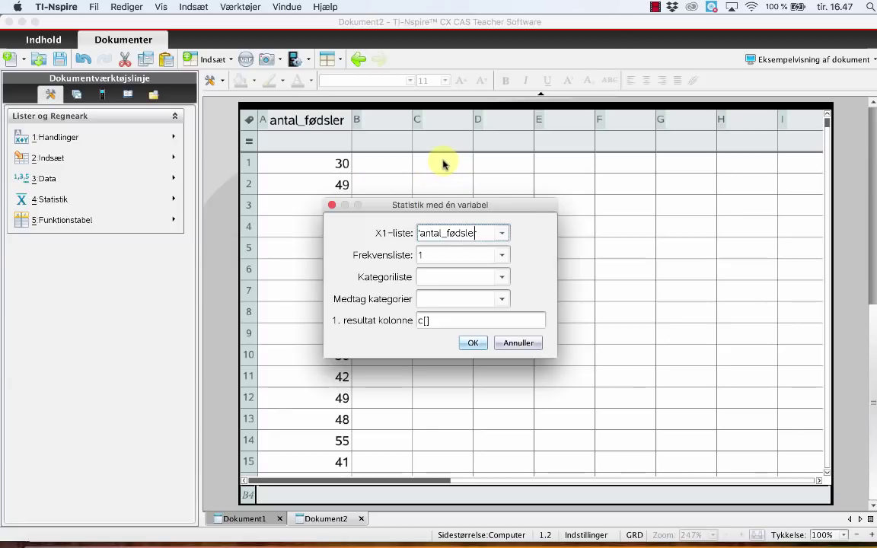
pyautogui.click(472, 342)
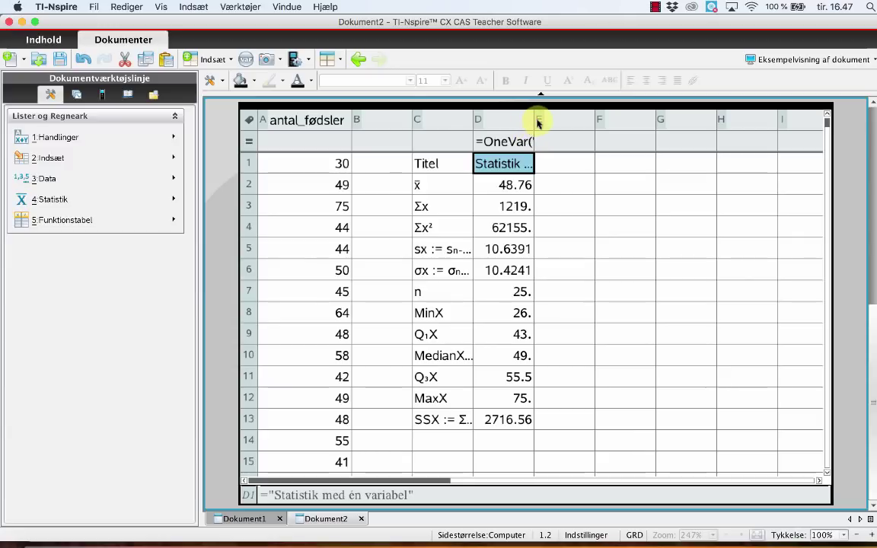
pyautogui.moveTo(537, 121); pyautogui.dragTo(602, 124)
pyautogui.click(642, 341)
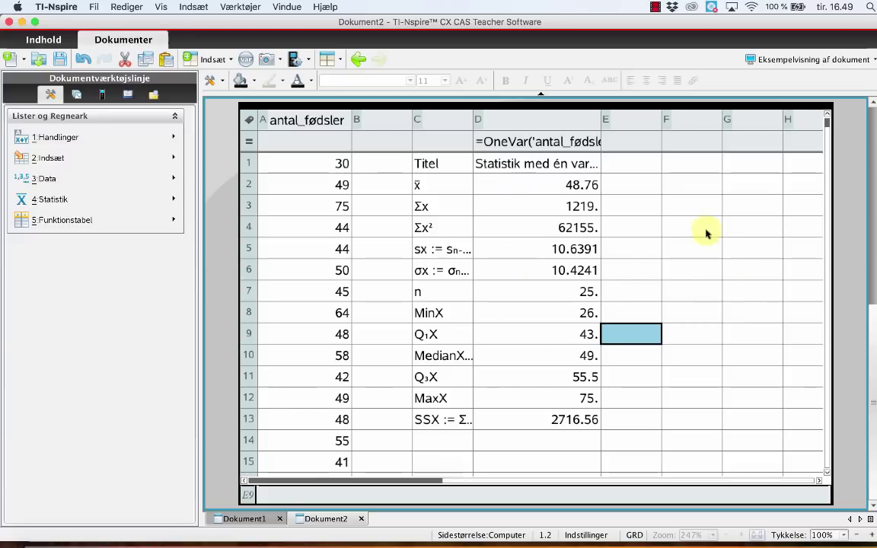
# Split the page into an upper and a lower area and add a Diagrammer og statistik application below the spreadsheet
pyautogui.click(337, 59)
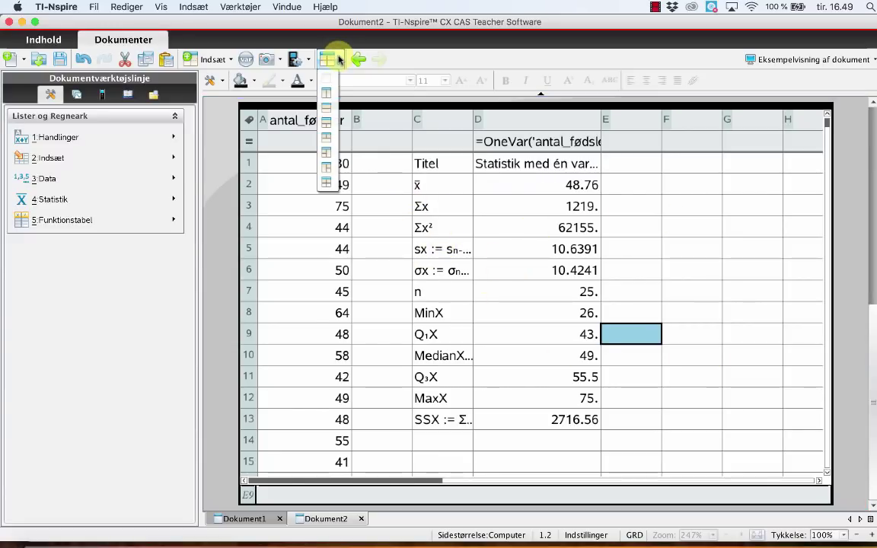
pyautogui.click(332, 112)
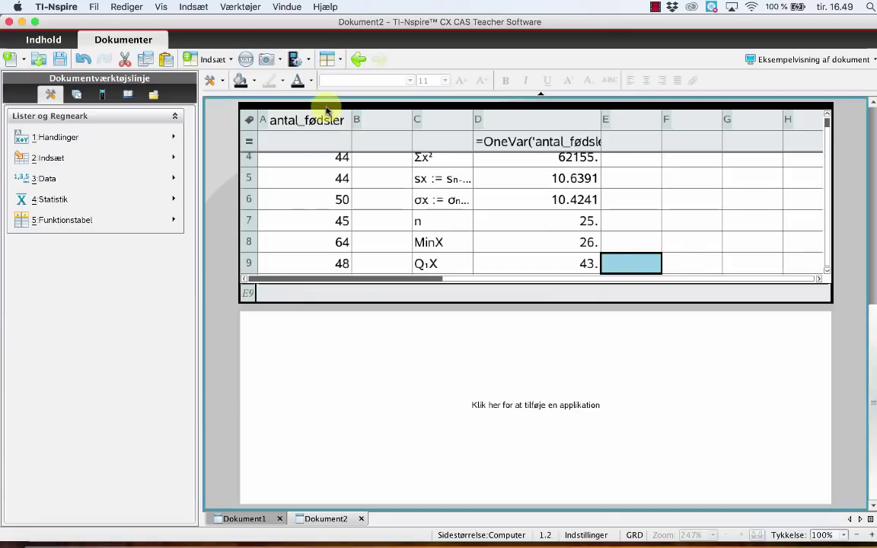
pyautogui.click(530, 407)
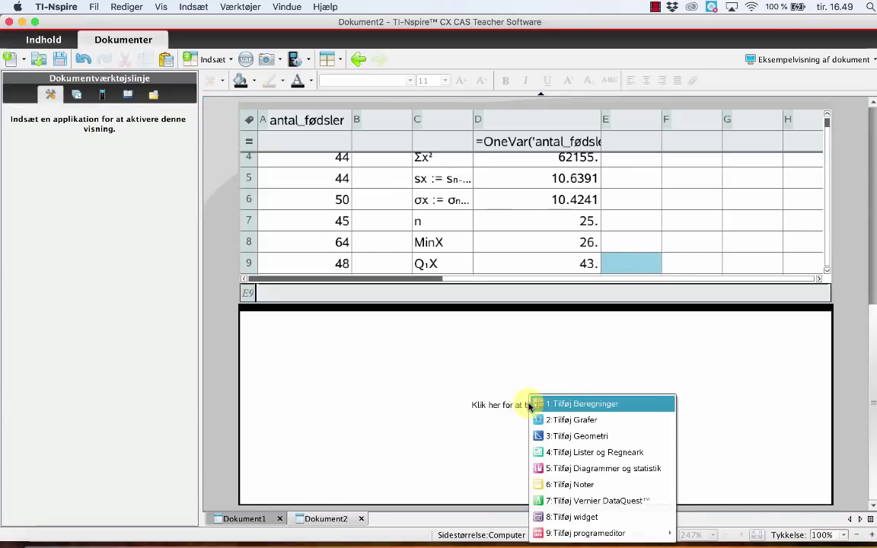
pyautogui.click(610, 472)
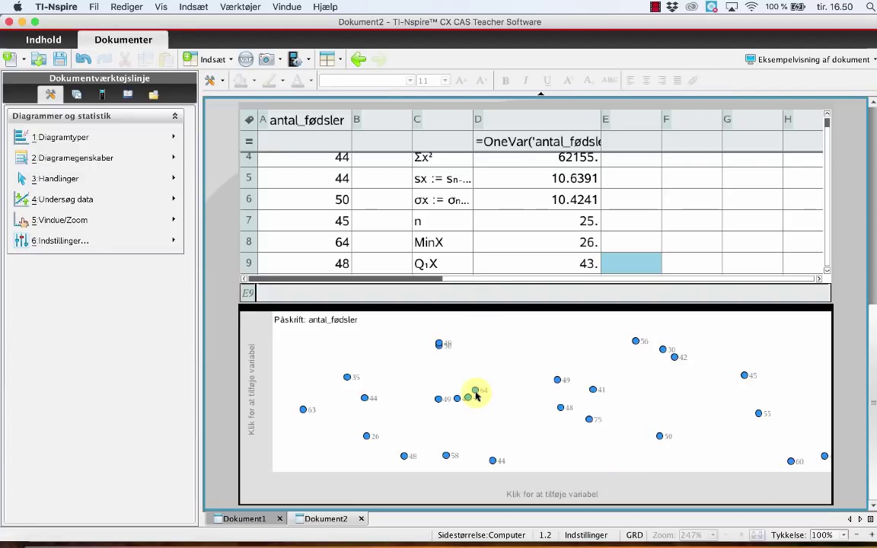
# Assign antal_fødsler to the plot's horizontal axis and change the dot plot to a boxplot
pyautogui.click(550, 492)
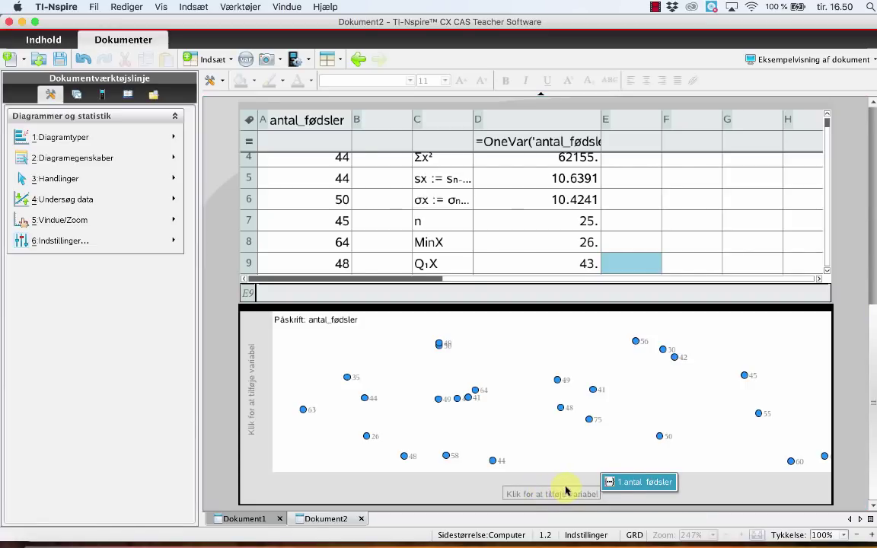
pyautogui.click(649, 483)
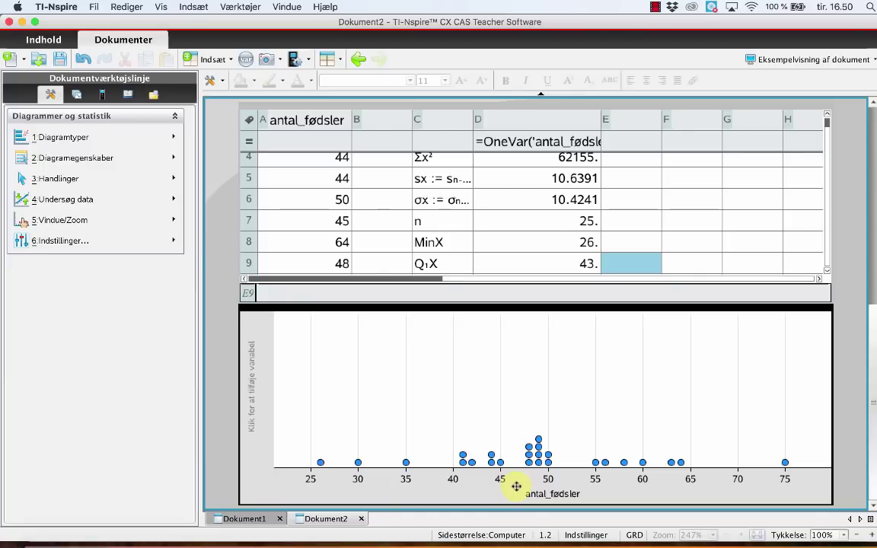
pyautogui.rightClick(473, 362)
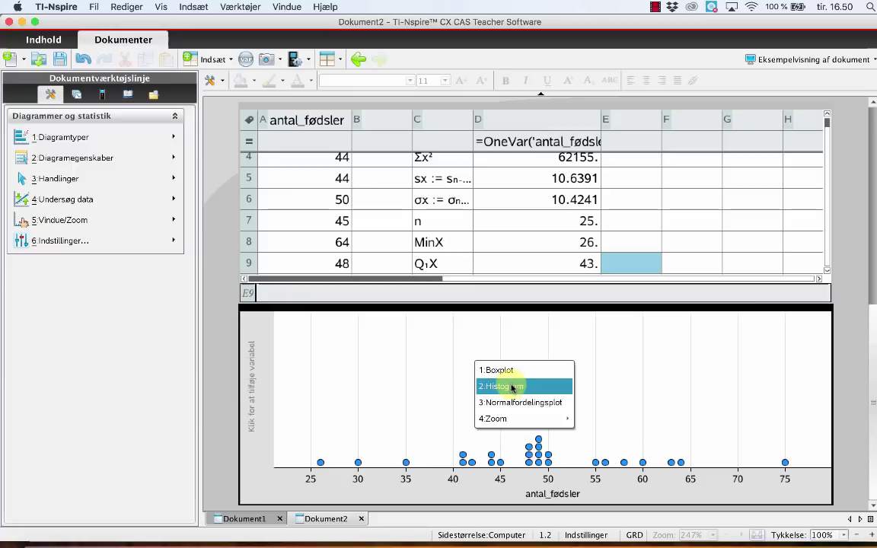
pyautogui.click(505, 370)
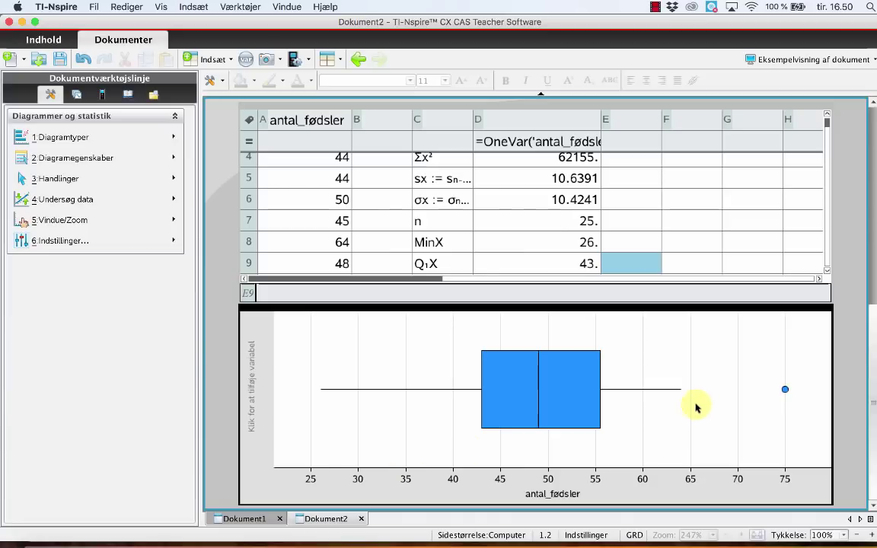
pyautogui.moveTo(674, 392)
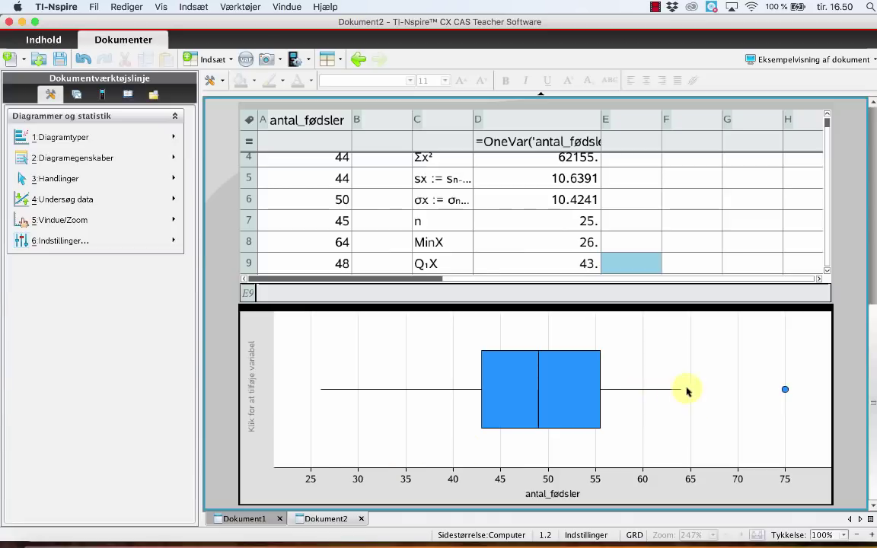
pyautogui.moveTo(787, 388)
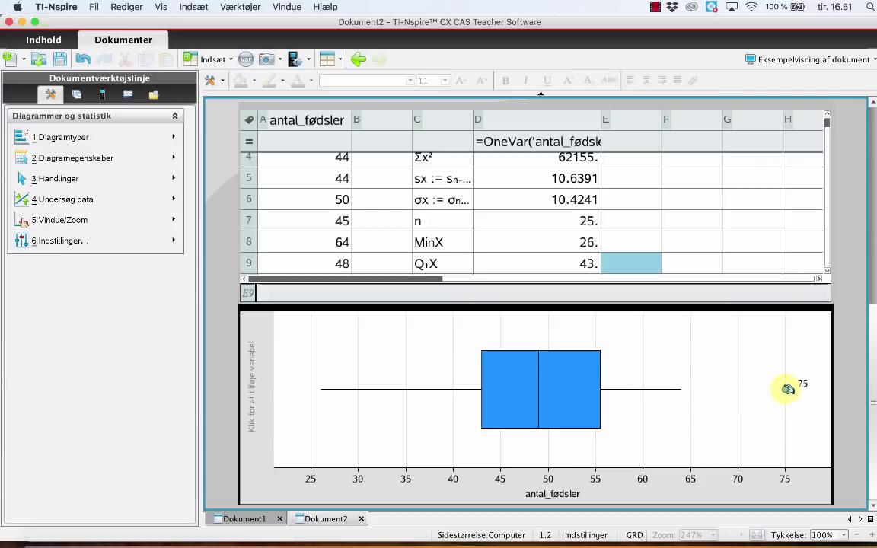